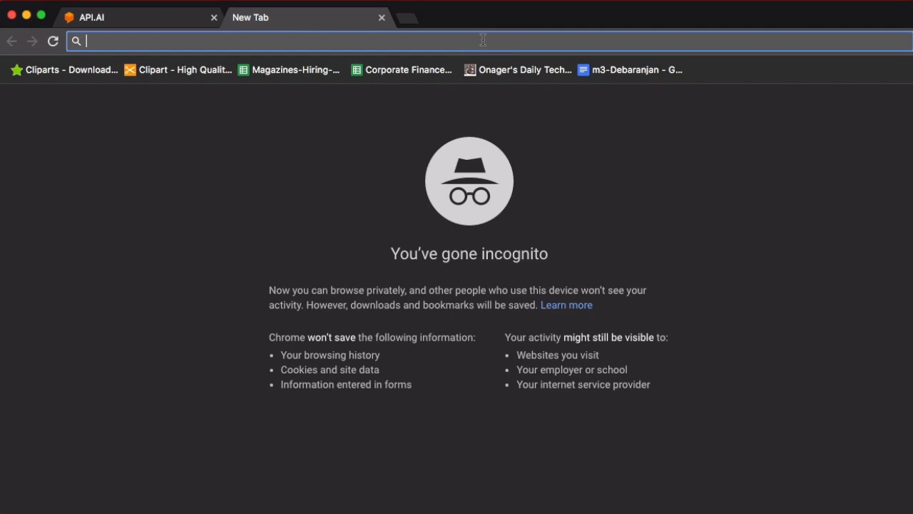
Load slack.com in the browser and scroll through the 'Where Work Happens' home page.
{"action": "type", "text": "slack.com"}
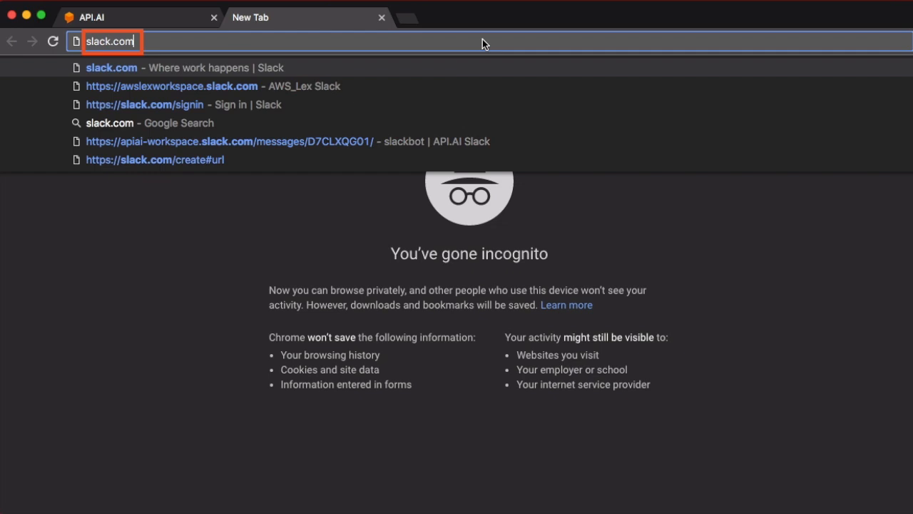
{"action": "key", "text": "Return"}
{"action": "scroll", "coordinate": [456, 285], "scroll_direction": "down", "scroll_amount": 5}
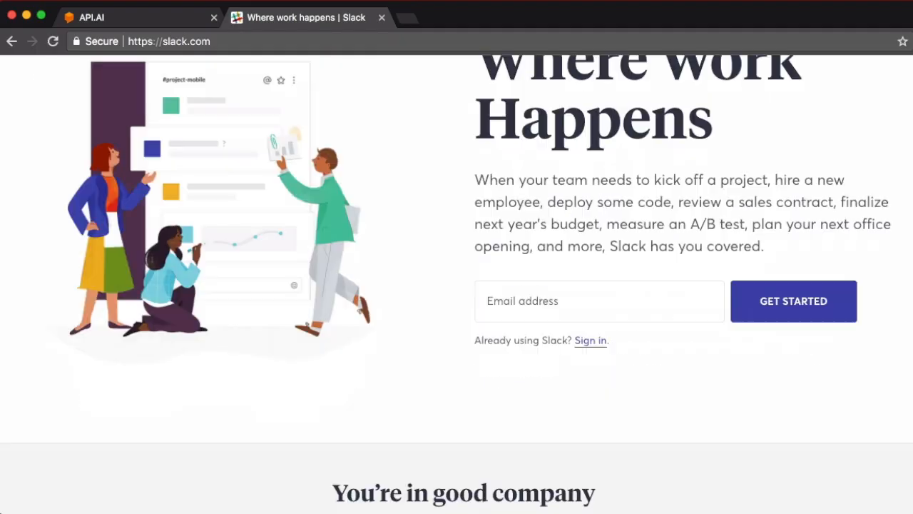
{"action": "scroll", "coordinate": [456, 285], "scroll_direction": "up", "scroll_amount": 1}
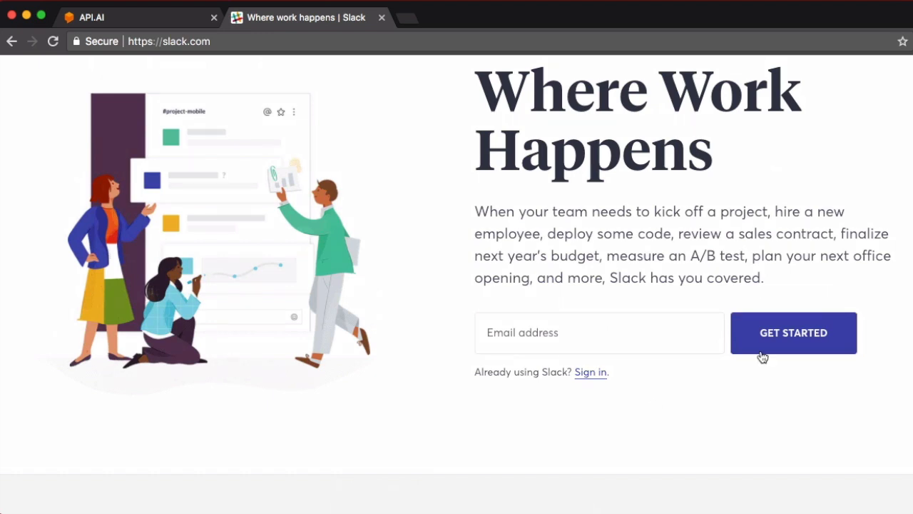
Sign in to workspace apiai-workspace with the saved account email and password.
{"action": "left_click", "coordinate": [585, 374]}
{"action": "type", "text": "apiai-workspace"}
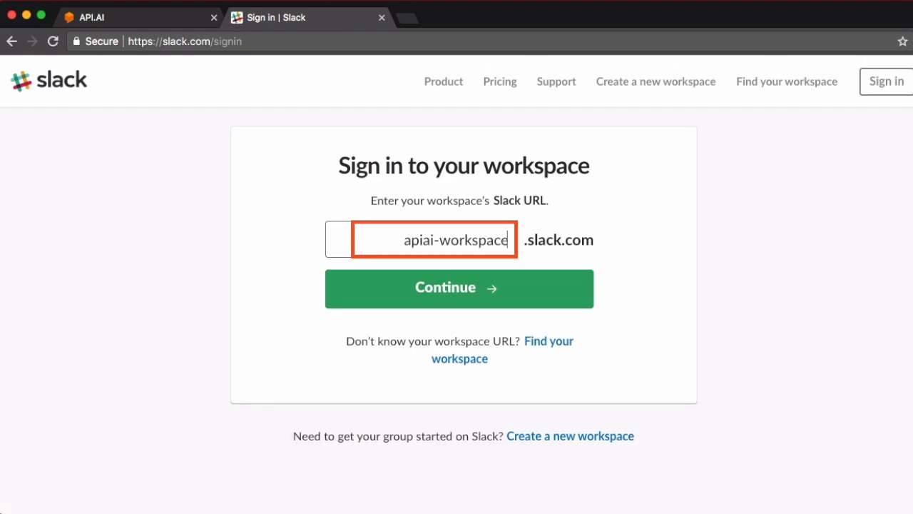
{"action": "left_click", "coordinate": [581, 300]}
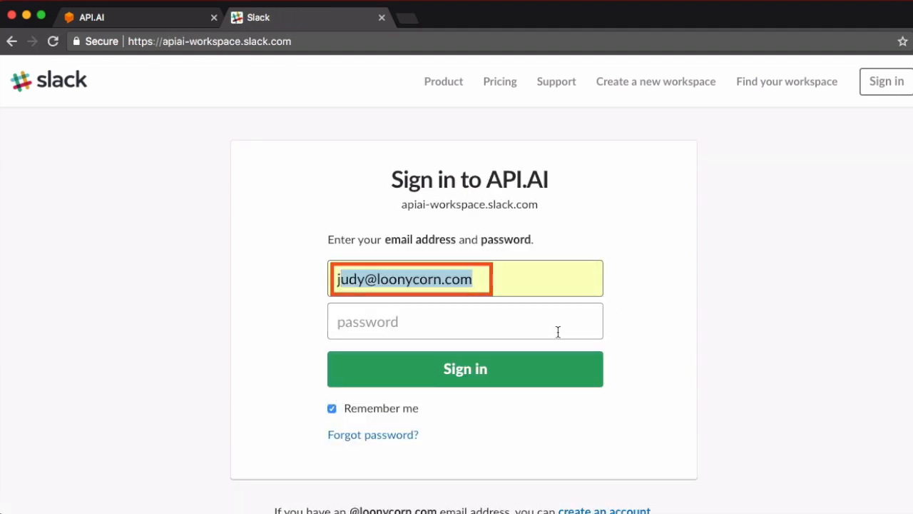
{"action": "left_click", "coordinate": [558, 332]}
{"action": "left_click", "coordinate": [557, 332]}
{"action": "left_click", "coordinate": [508, 361]}
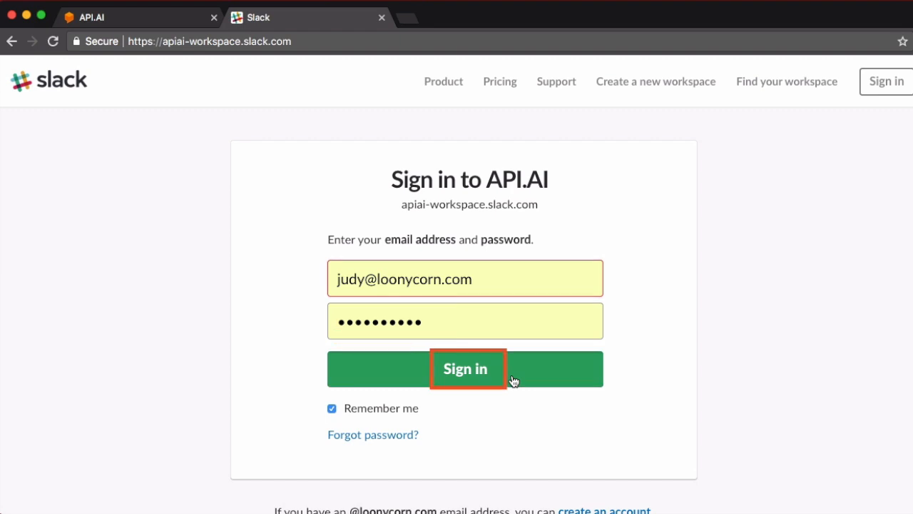
{"action": "left_click", "coordinate": [513, 380]}
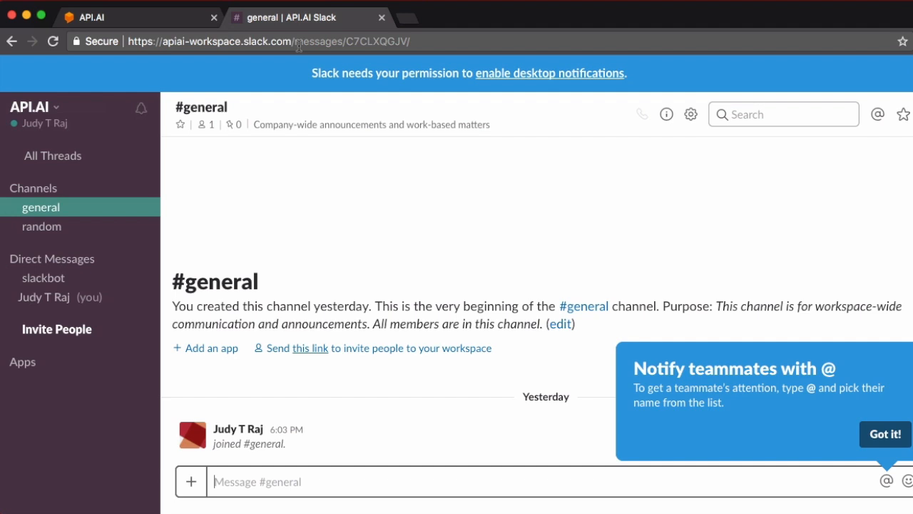
Navigate the tab to api.slack.com.
{"action": "left_click", "coordinate": [271, 43]}
{"action": "type", "text": "api.slack.com"}
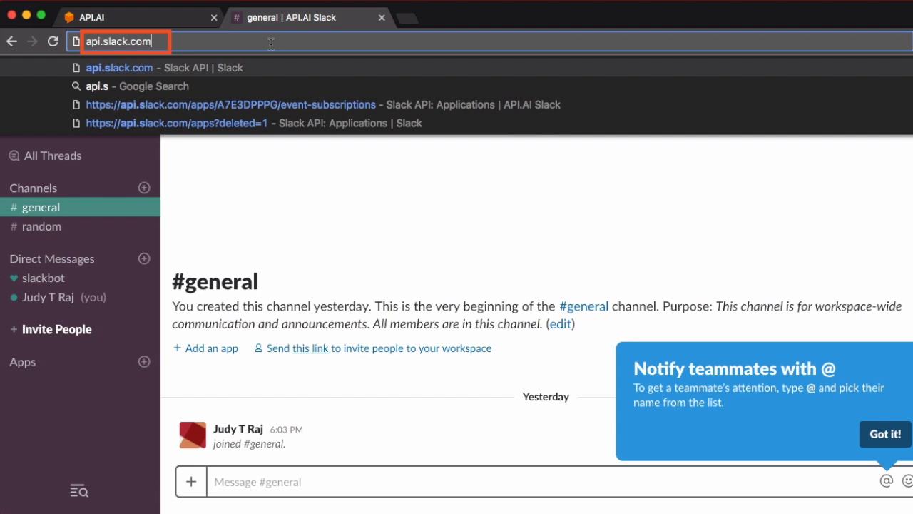
{"action": "key", "text": "Return"}
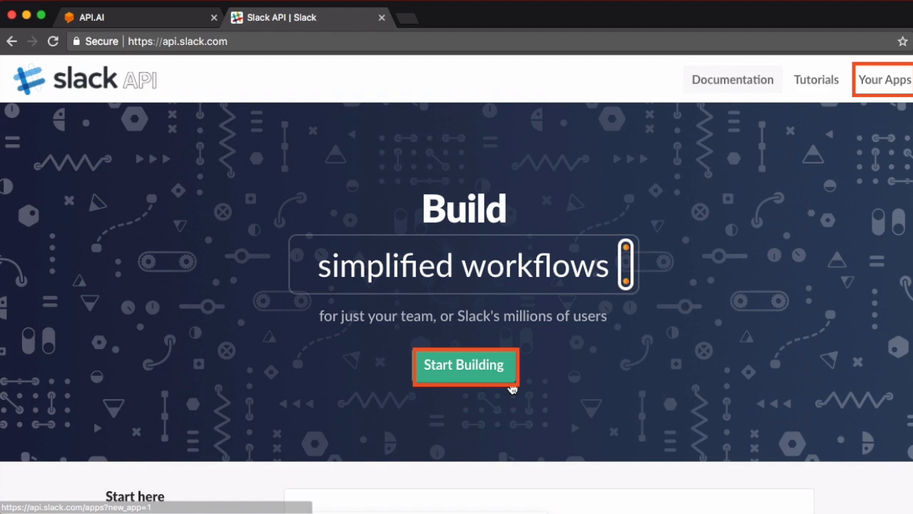
Create a new app named WeatherBot with API.AI as its development workspace.
{"action": "left_click", "coordinate": [511, 386]}
{"action": "type", "text": "WeatherBot"}
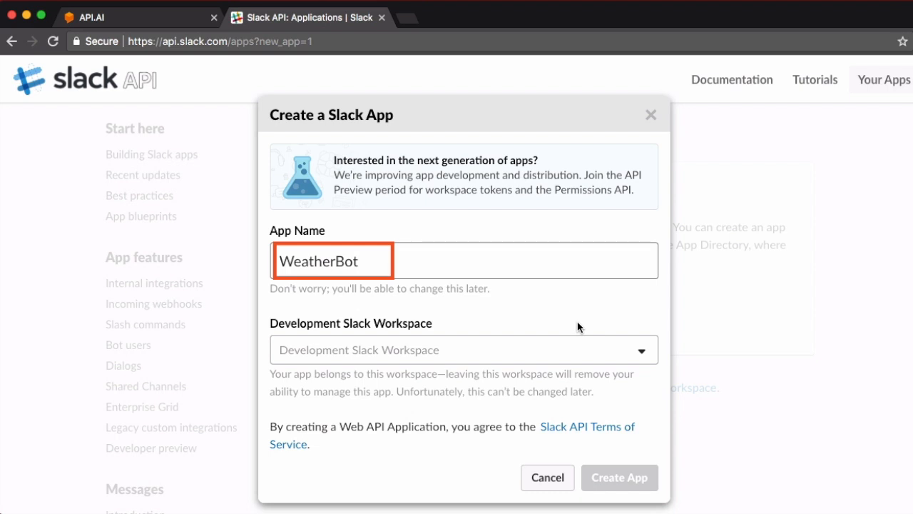
{"action": "left_click", "coordinate": [639, 350]}
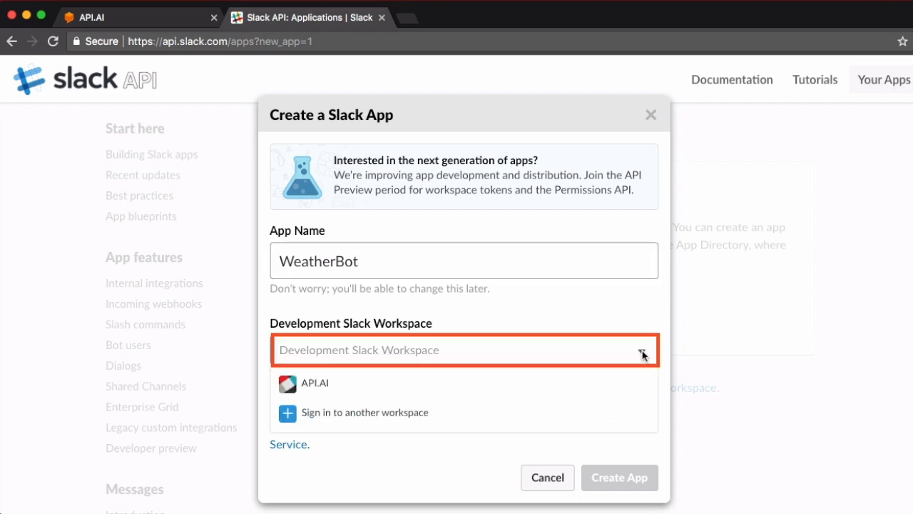
{"action": "left_click", "coordinate": [627, 387]}
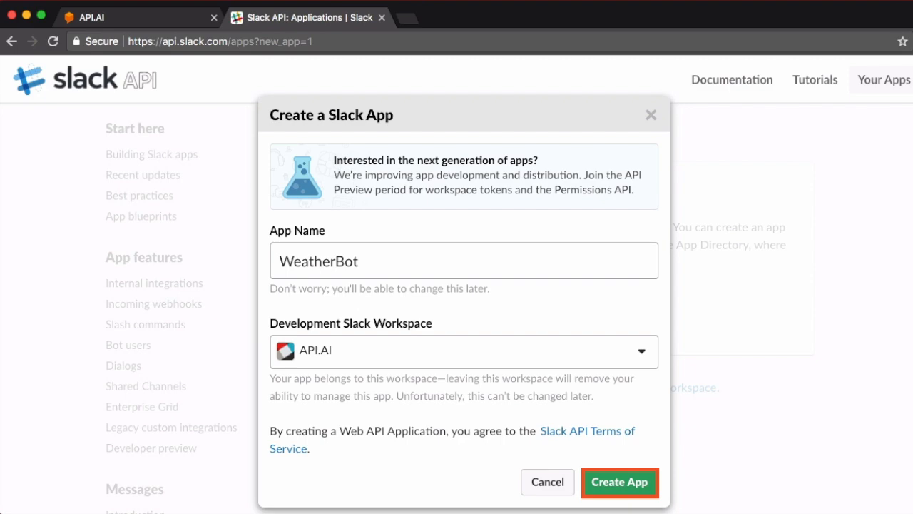
{"action": "scroll", "coordinate": [650, 315], "scroll_direction": "down", "scroll_amount": 3}
{"action": "left_click", "coordinate": [648, 314]}
{"action": "scroll", "coordinate": [549, 286], "scroll_direction": "down", "scroll_amount": 2}
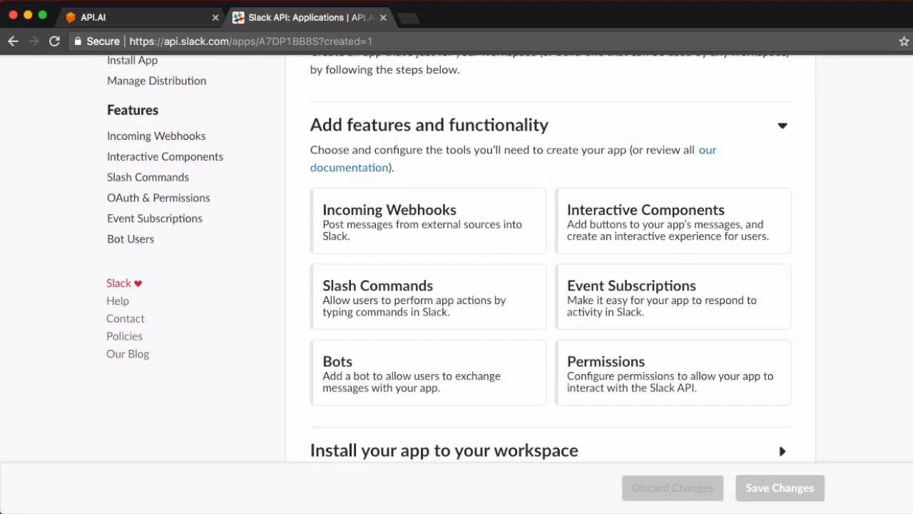
{"action": "scroll", "coordinate": [181, 207], "scroll_direction": "down", "scroll_amount": 1}
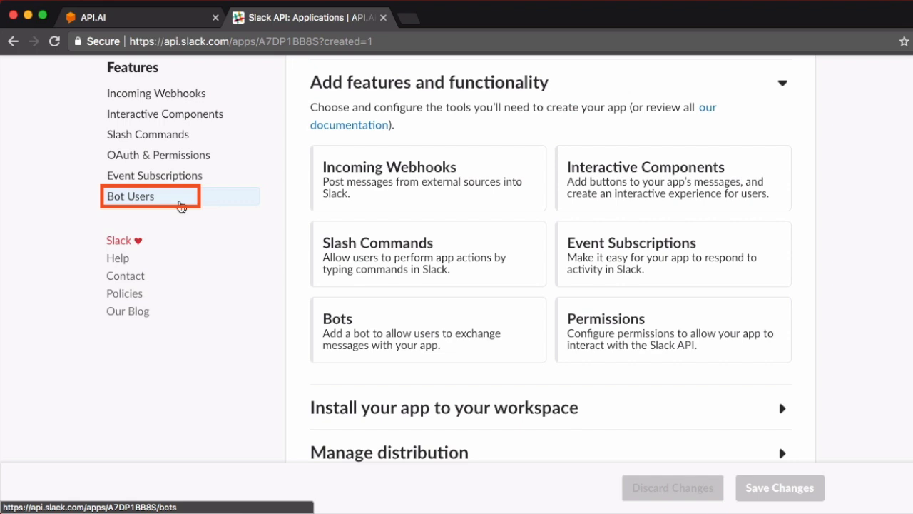
Add the weatherbot bot user with 'Always Show My Bot as Online' turned On.
{"action": "left_click", "coordinate": [180, 206]}
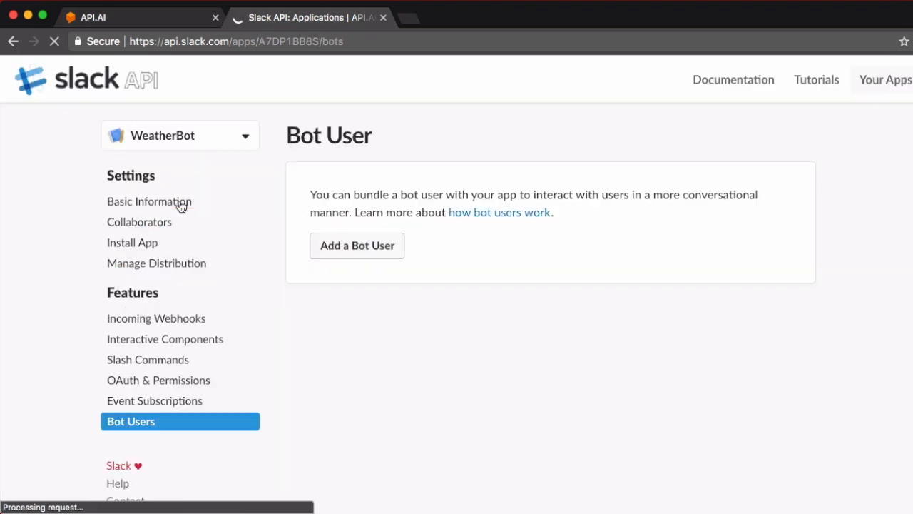
{"action": "left_click", "coordinate": [398, 256]}
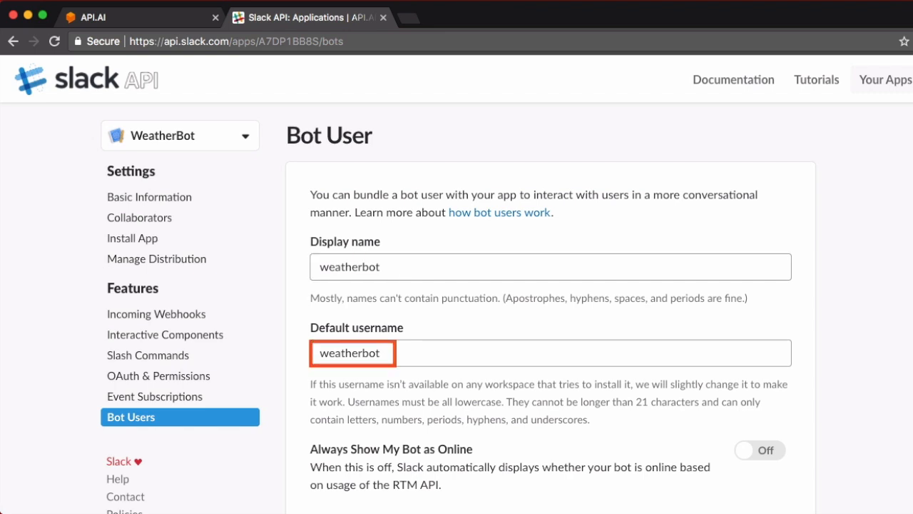
{"action": "scroll", "coordinate": [457, 307], "scroll_direction": "down", "scroll_amount": 2}
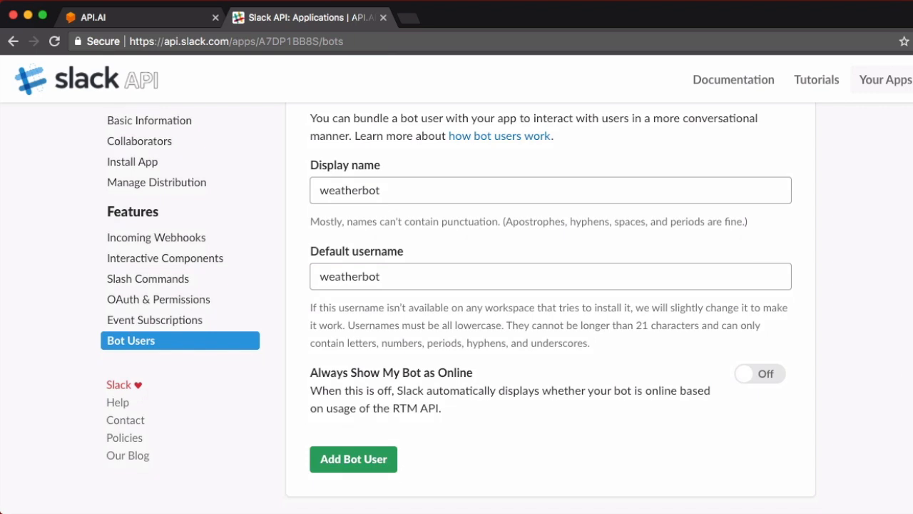
{"action": "scroll", "coordinate": [457, 285], "scroll_direction": "down", "scroll_amount": 1}
{"action": "left_click", "coordinate": [775, 341]}
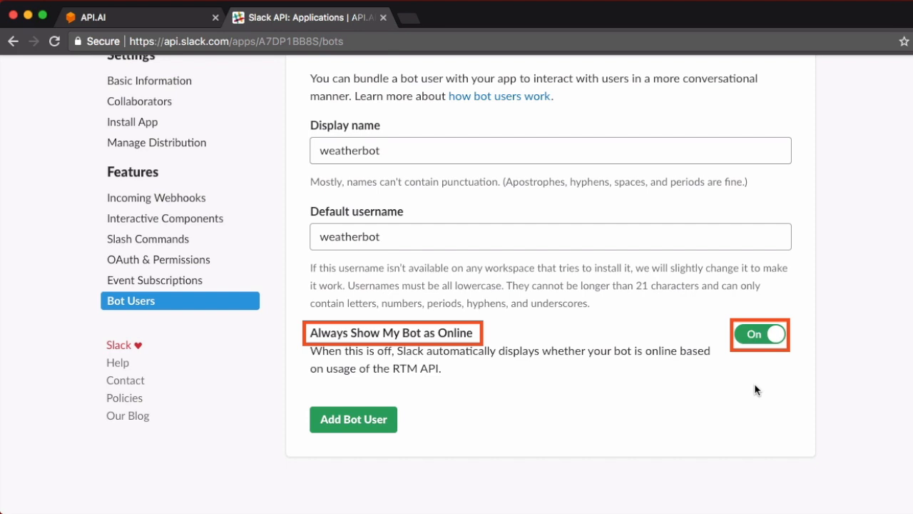
{"action": "left_click", "coordinate": [370, 428]}
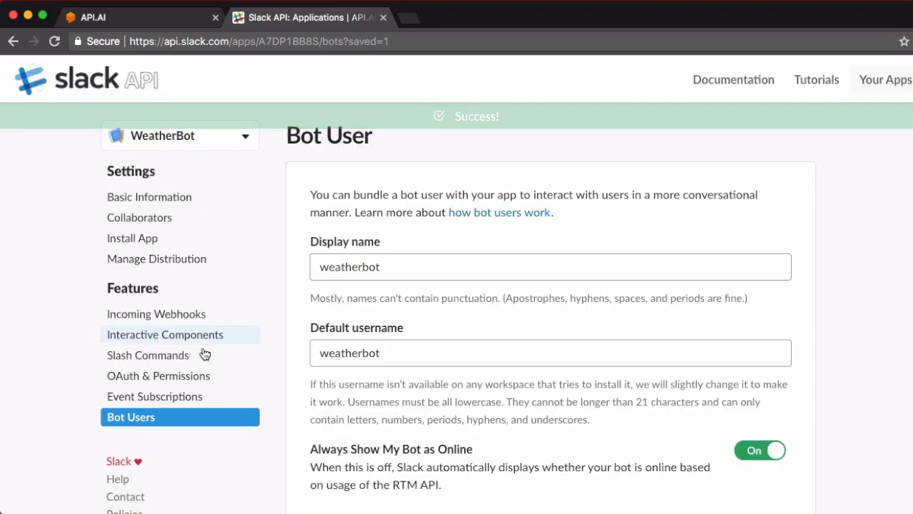
{"action": "scroll", "coordinate": [204, 350], "scroll_direction": "down", "scroll_amount": 3}
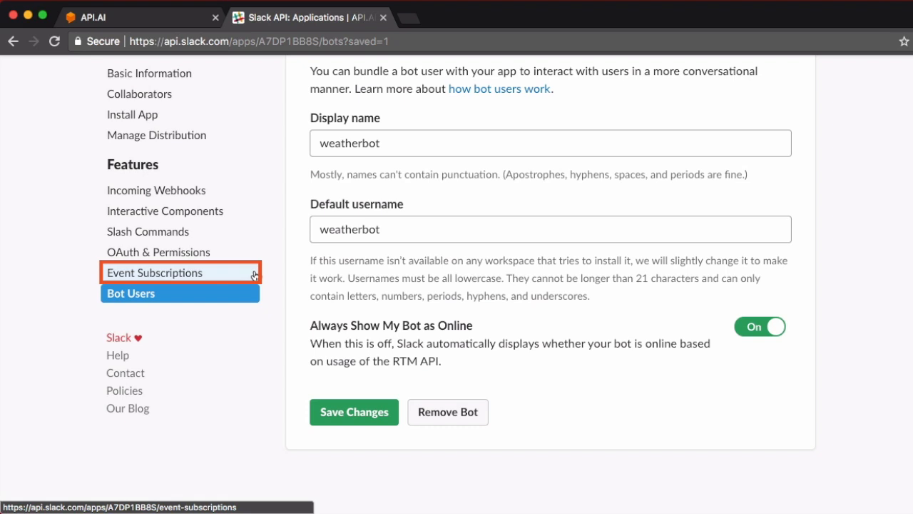
Switch Enable Events to On in WeatherBot's Event Subscriptions.
{"action": "left_click", "coordinate": [254, 275]}
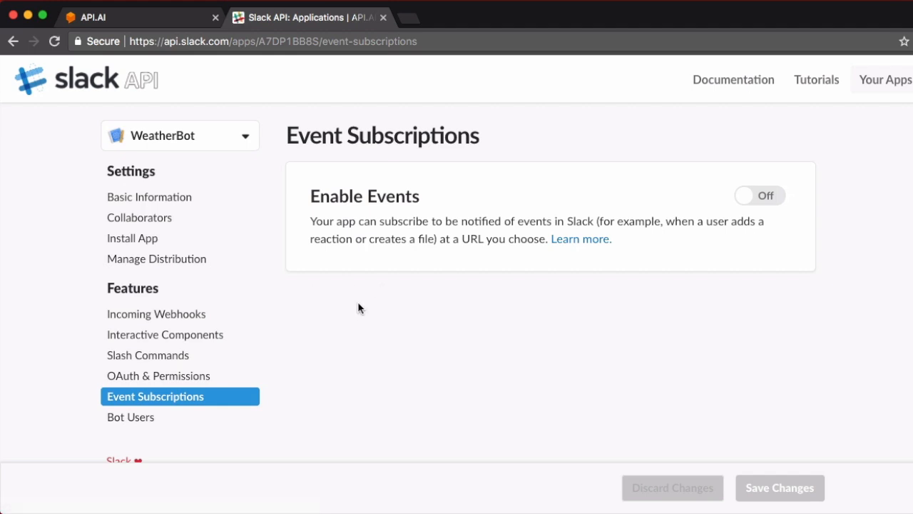
{"action": "left_click", "coordinate": [753, 197]}
{"action": "scroll", "coordinate": [833, 254], "scroll_direction": "down", "scroll_amount": 8}
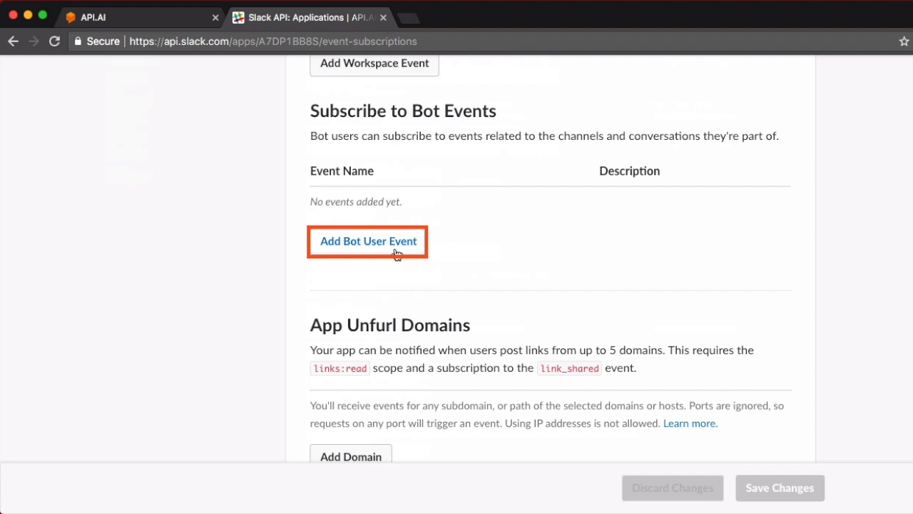
Subscribe the bot user to the message.im event.
{"action": "left_click", "coordinate": [396, 251]}
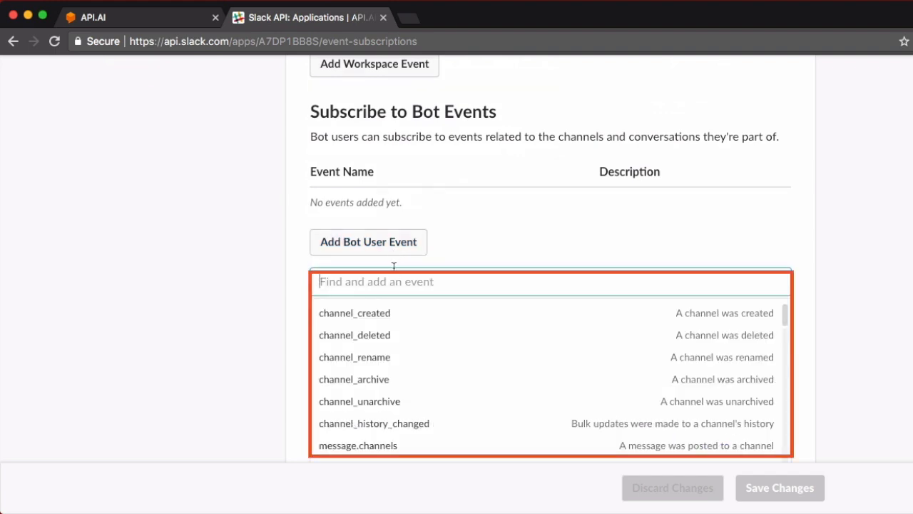
{"action": "type", "text": "mess"}
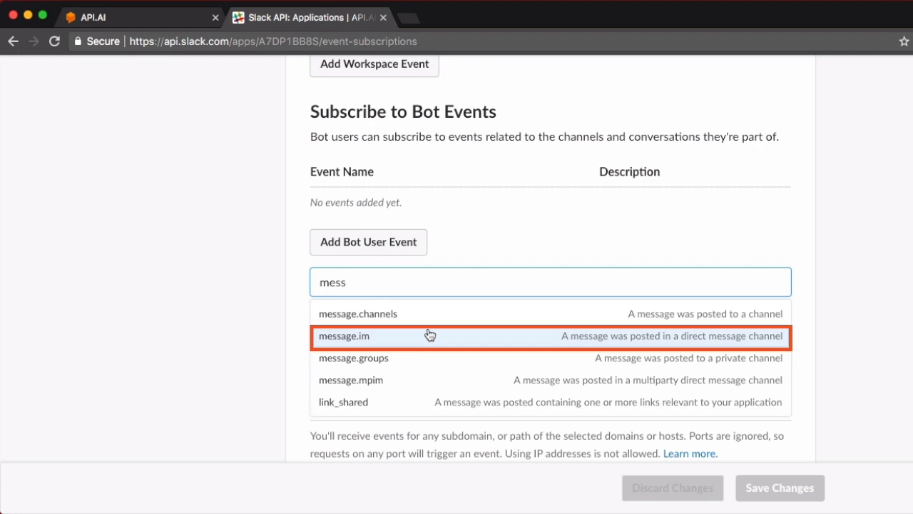
{"action": "left_click", "coordinate": [483, 339]}
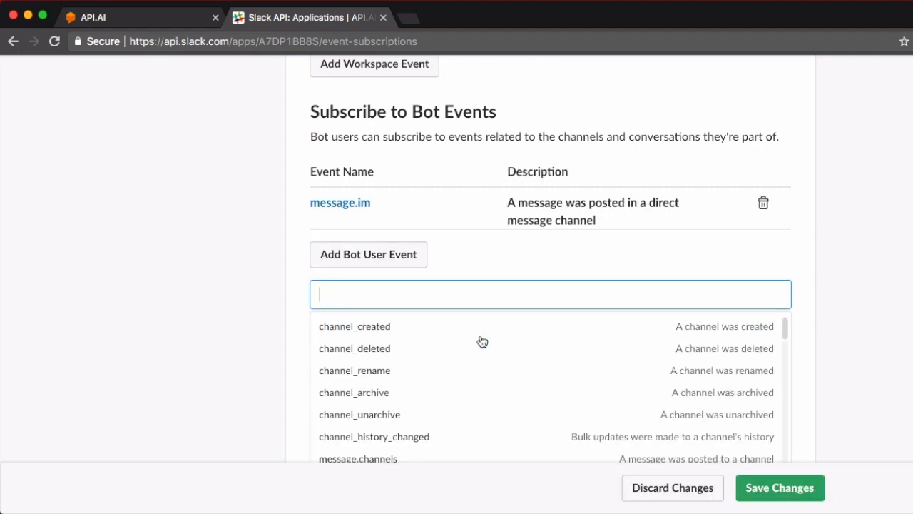
{"action": "scroll", "coordinate": [849, 264], "scroll_direction": "down", "scroll_amount": 3}
Save the Event Subscriptions changes and review the updated page.
{"action": "left_click", "coordinate": [816, 498]}
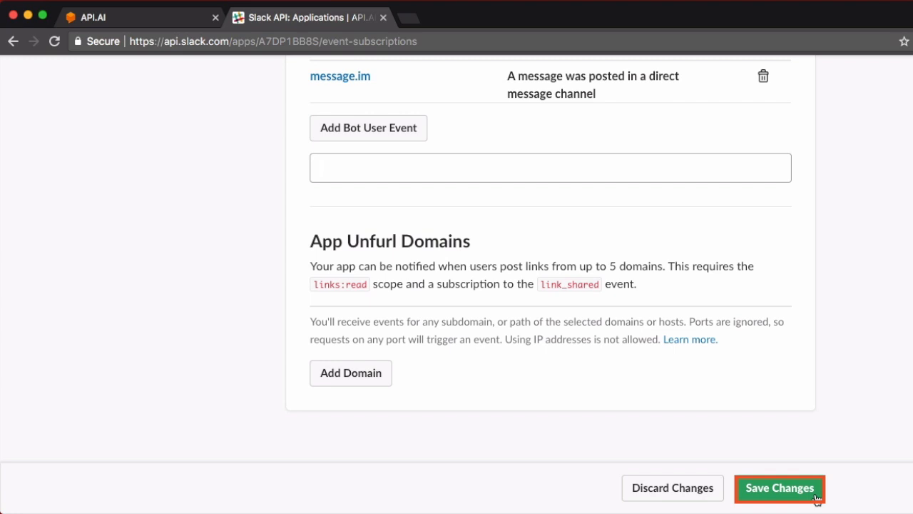
{"action": "scroll", "coordinate": [214, 243], "scroll_direction": "up", "scroll_amount": 5}
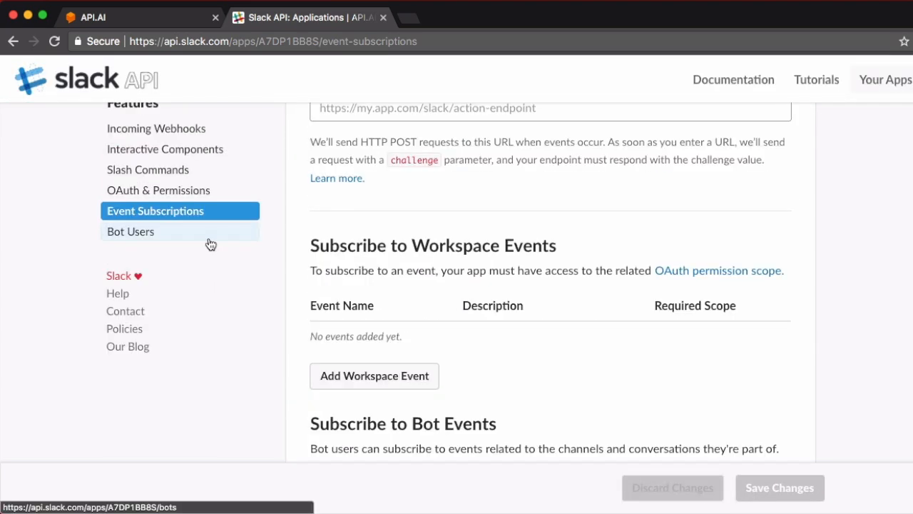
{"action": "scroll", "coordinate": [214, 179], "scroll_direction": "up", "scroll_amount": 4}
{"action": "scroll", "coordinate": [242, 164], "scroll_direction": "down", "scroll_amount": 1}
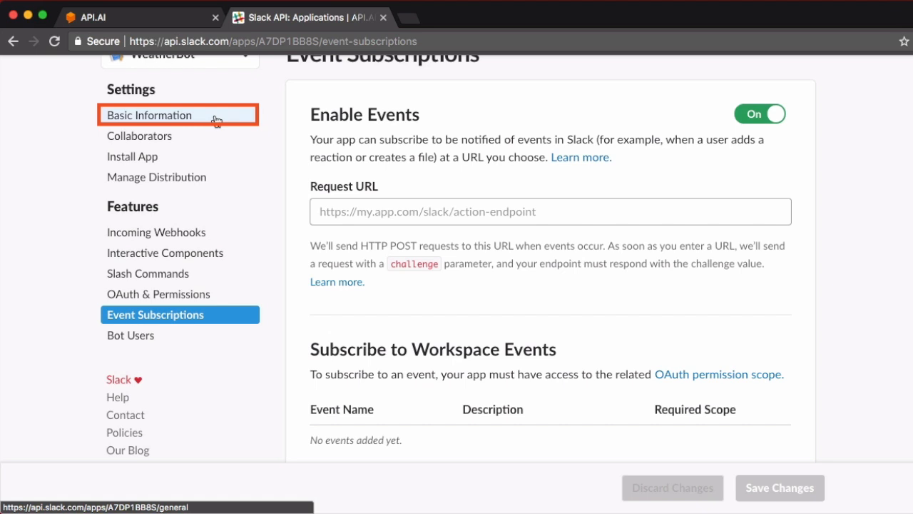
Show WeatherBot's App Credentials under Basic Information, selecting the Client ID and revealing the Client Secret.
{"action": "left_click", "coordinate": [216, 118]}
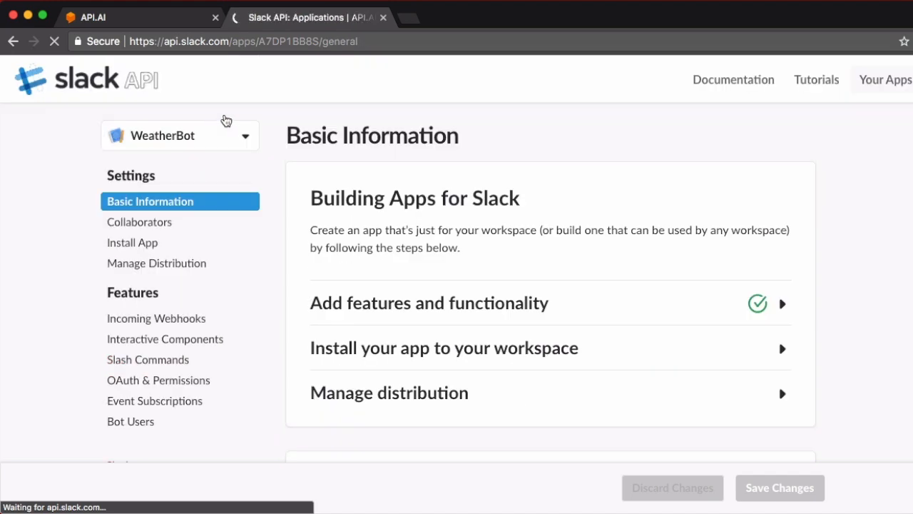
{"action": "scroll", "coordinate": [224, 119], "scroll_direction": "down", "scroll_amount": 3}
{"action": "scroll", "coordinate": [456, 257], "scroll_direction": "down", "scroll_amount": 6}
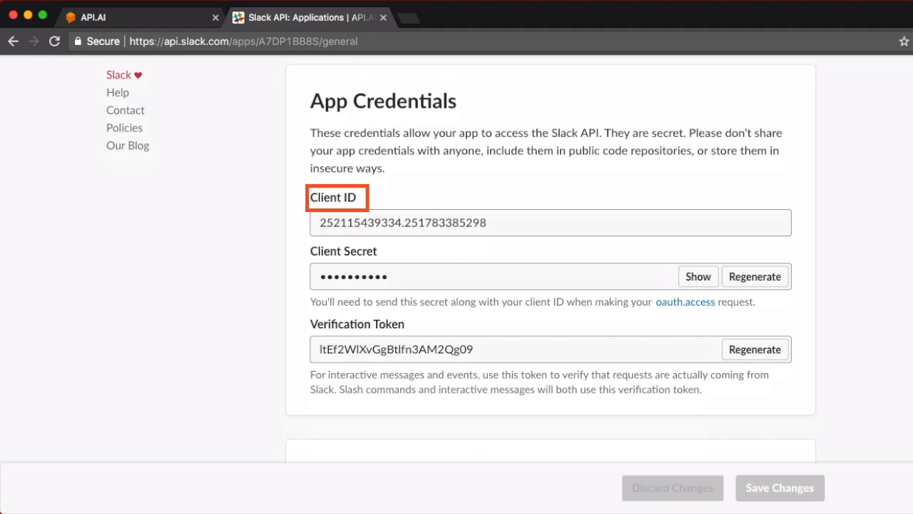
{"action": "scroll", "coordinate": [506, 228], "scroll_direction": "down", "scroll_amount": 1}
{"action": "mouse_move", "coordinate": [504, 227]}
{"action": "left_mouse_down"}
{"action": "mouse_move", "coordinate": [440, 216]}
{"action": "mouse_move", "coordinate": [308, 220]}
{"action": "left_mouse_up"}
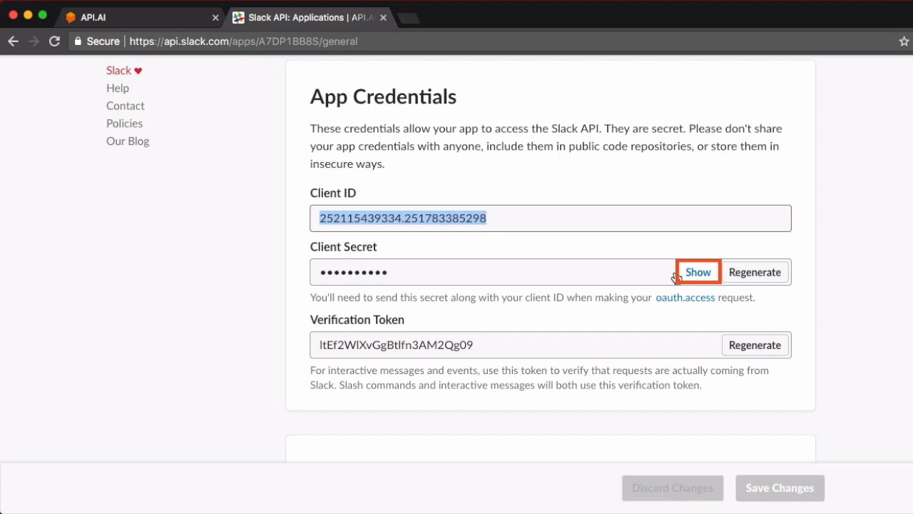
{"action": "left_click", "coordinate": [696, 272]}
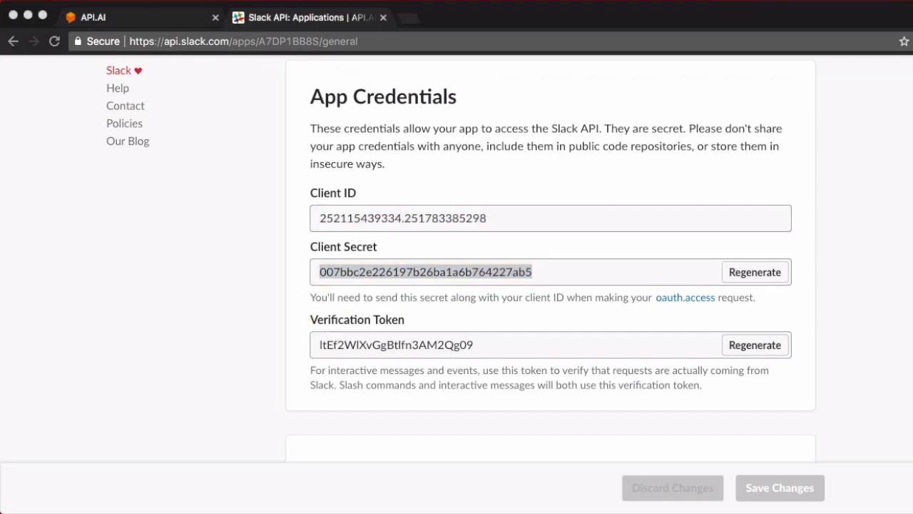